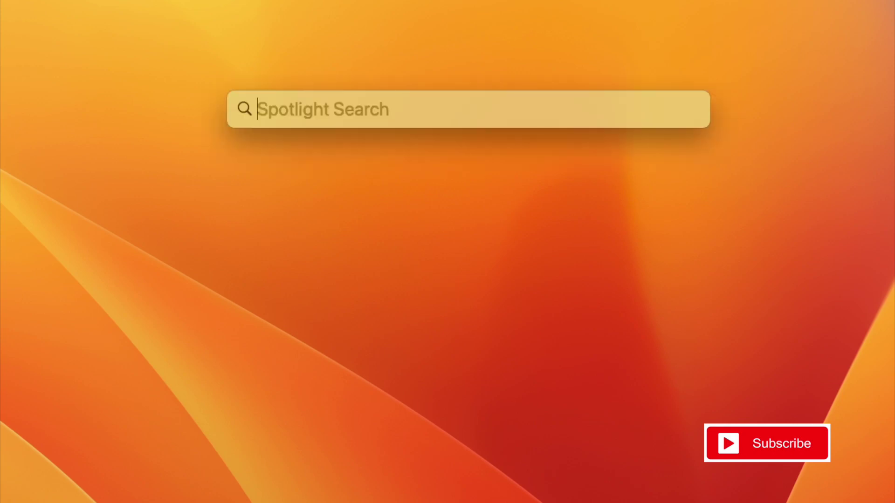
text(terminal)
Launch Terminal from Spotlight, request completion of every command, and confirm showing all 1318.
key(Return)
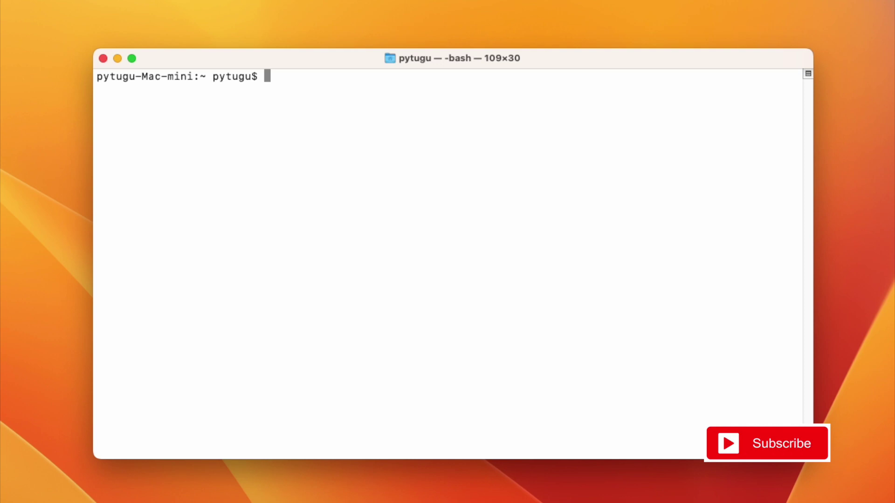
key(Return)
key(Return)
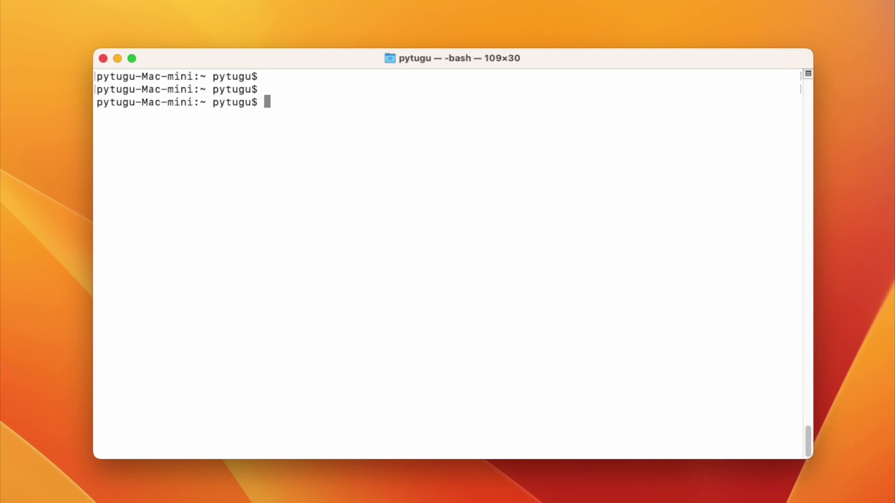
key(Tab)
key(Tab)
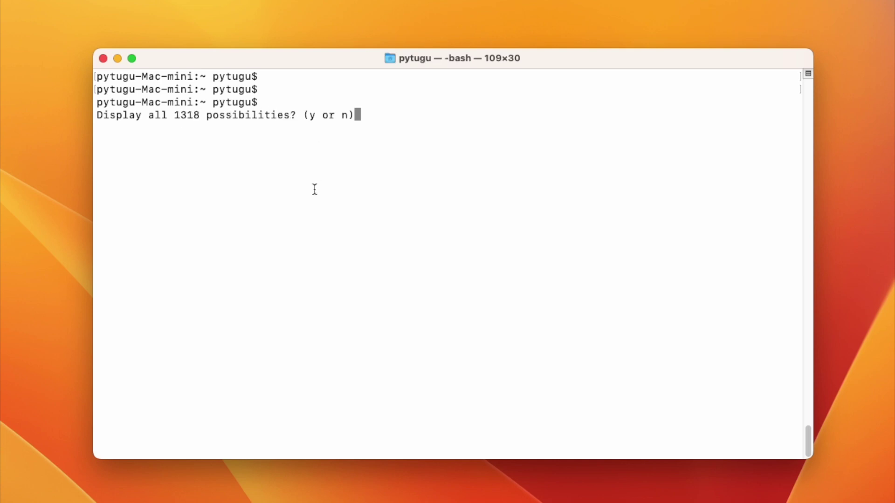
key(y)
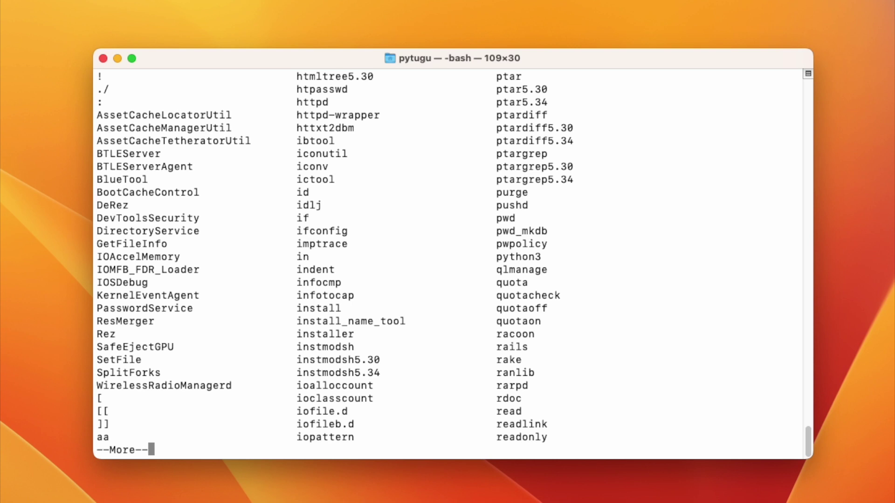
Page forward to the arch listing, select scp and jmap, and bring up jmap's actions.
key(space)
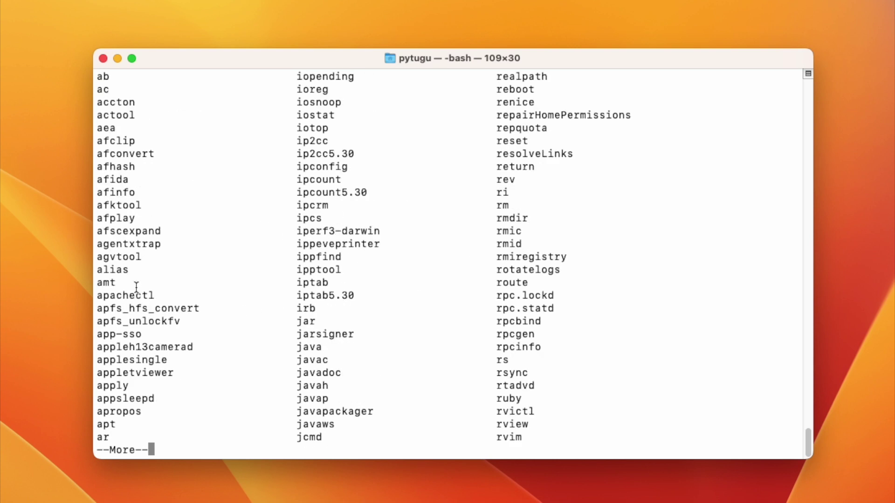
key(space)
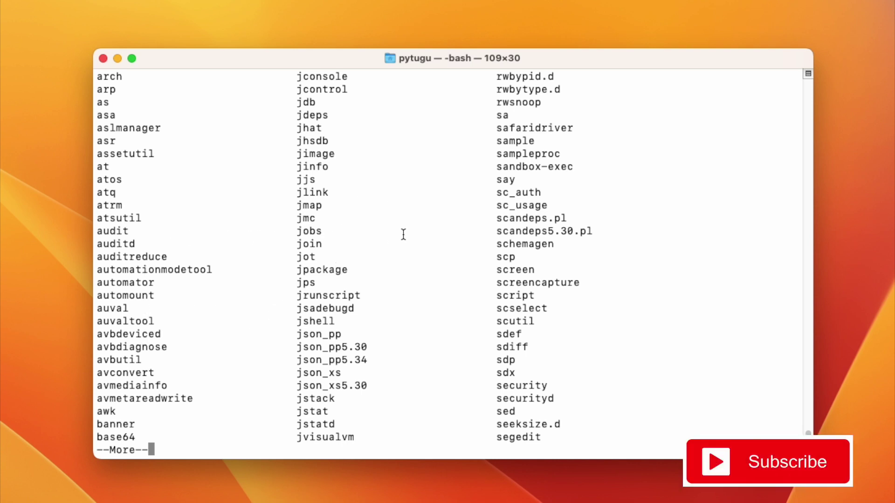
double_click(502, 257)
double_click(319, 204)
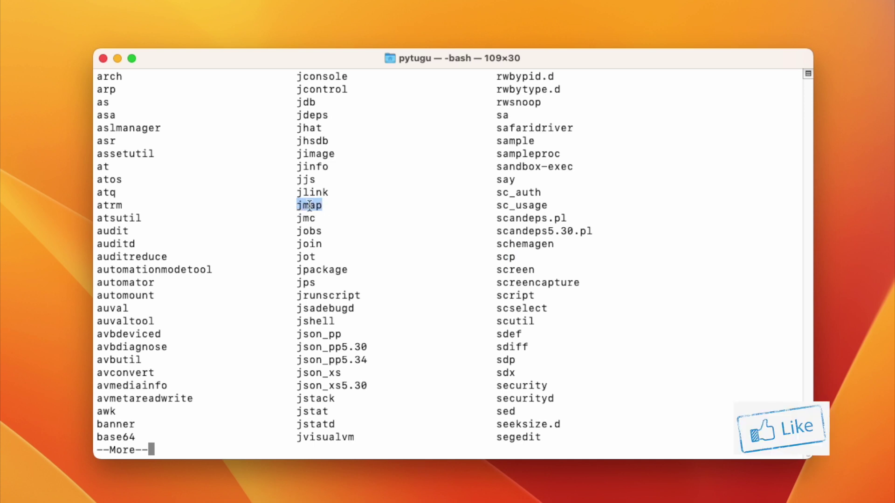
right_click(309, 205)
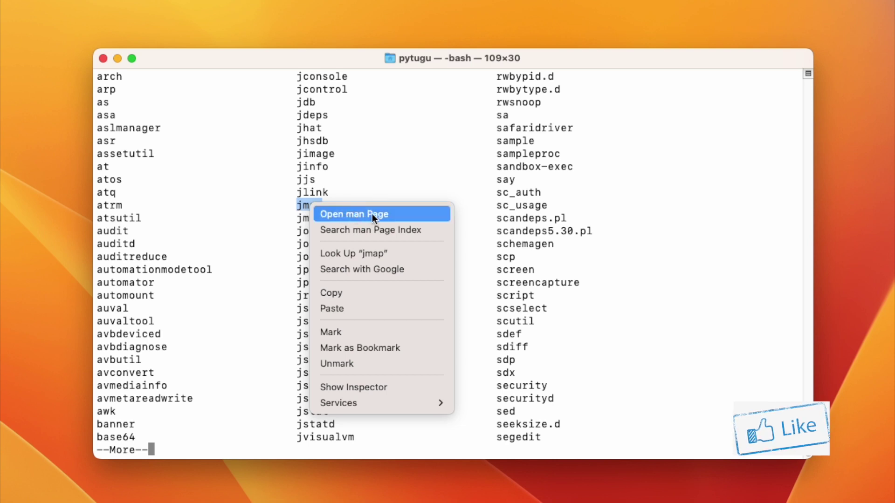
click(372, 214)
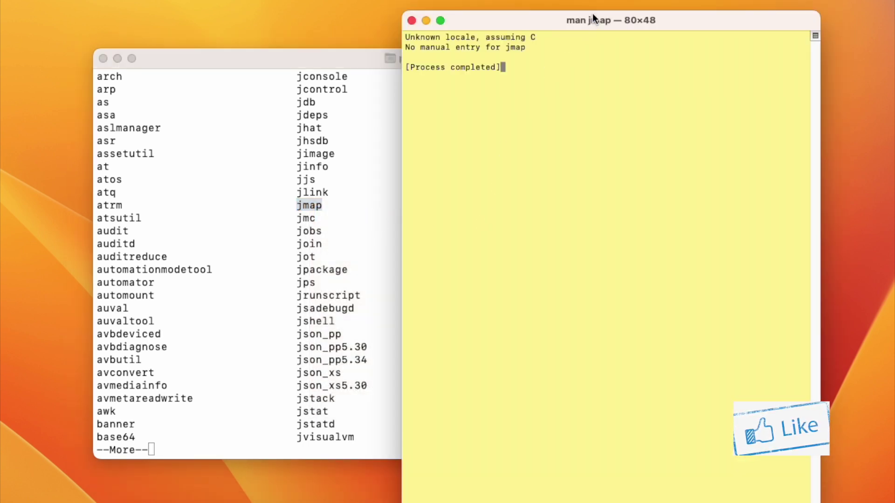
drag(593, 18, 598, 29)
click(506, 105)
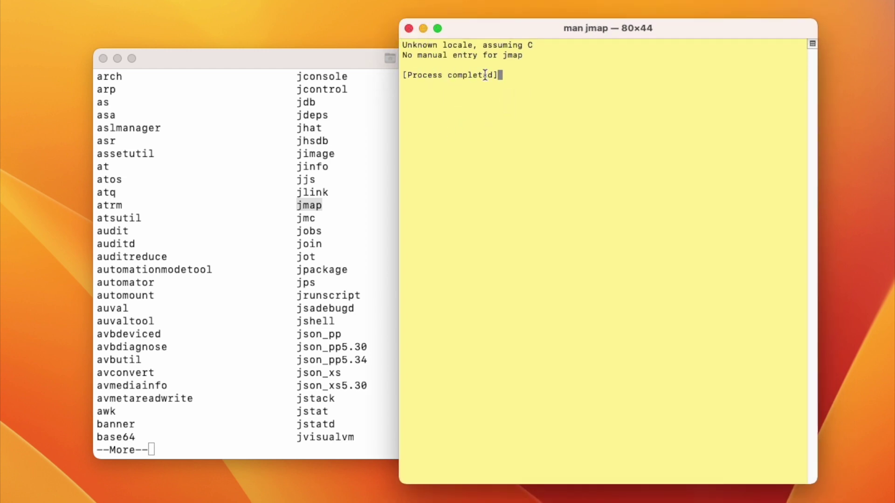
click(409, 28)
click(144, 223)
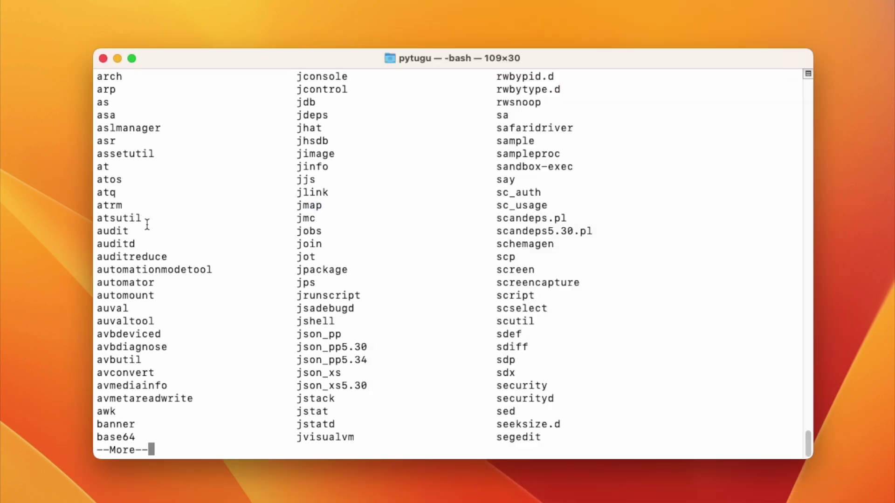
right_click(120, 233)
Read the audit man page, selecting 'audit management utility', close it, then call up jpackage's actions.
click(131, 243)
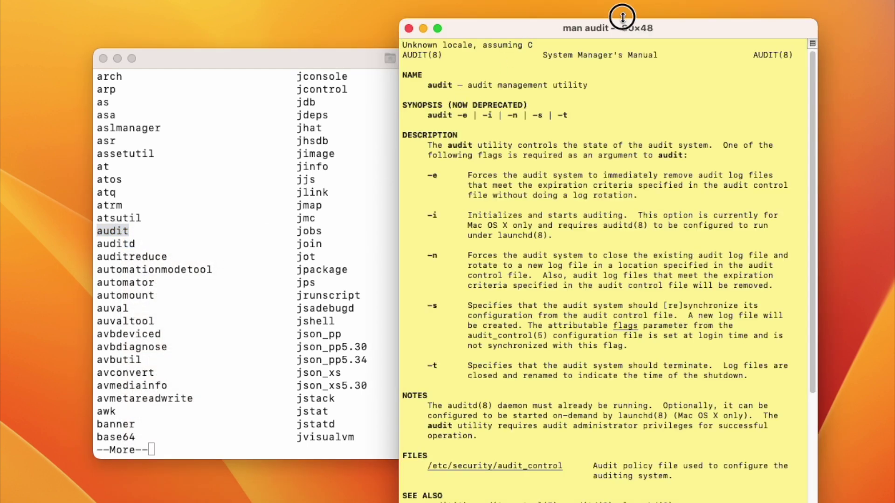
mouse_move(619, 18)
mouse_down()
mouse_move(627, 57)
mouse_move(637, 23)
mouse_up()
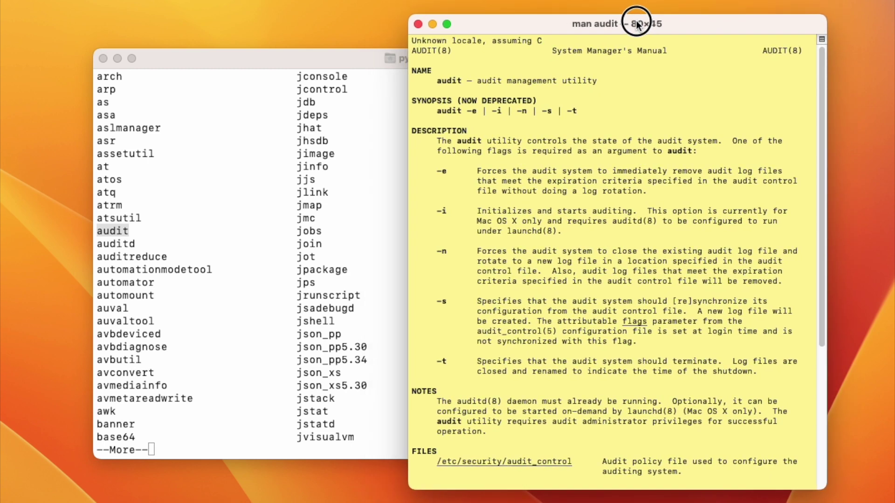
scroll(537, 152, down, 1)
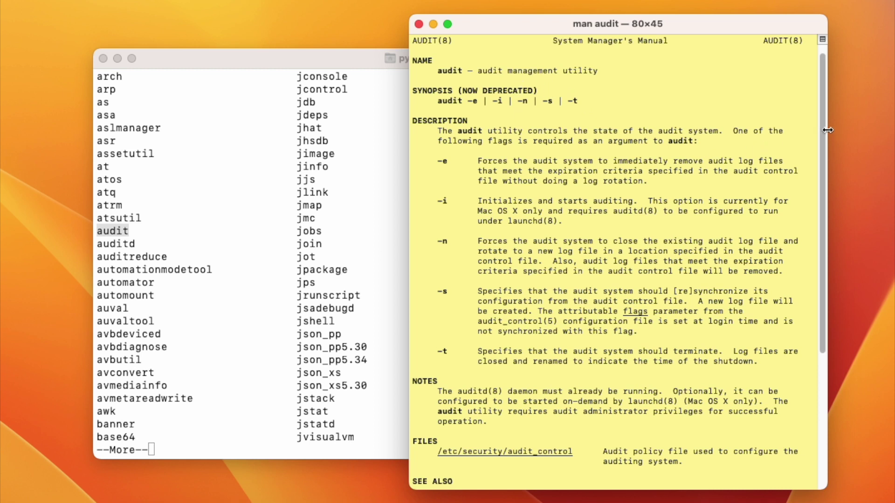
mouse_move(822, 127)
mouse_down()
mouse_move(826, 135)
mouse_move(824, 98)
mouse_up()
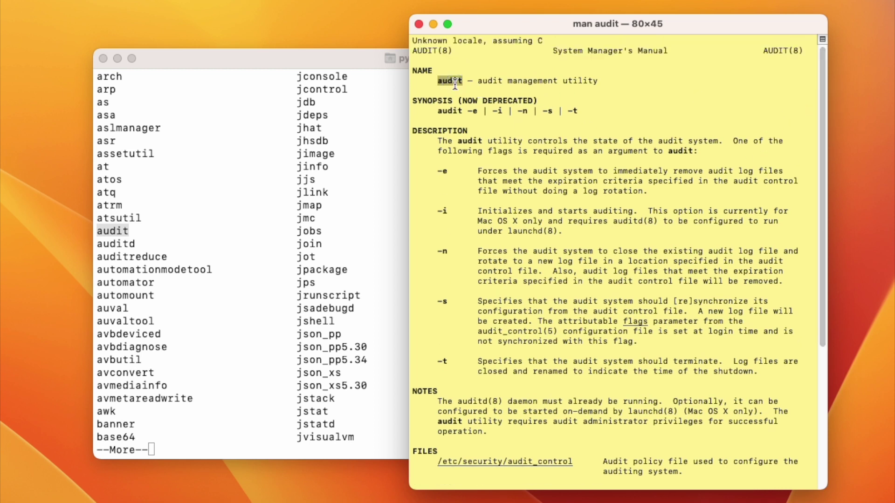
drag(478, 83, 602, 82)
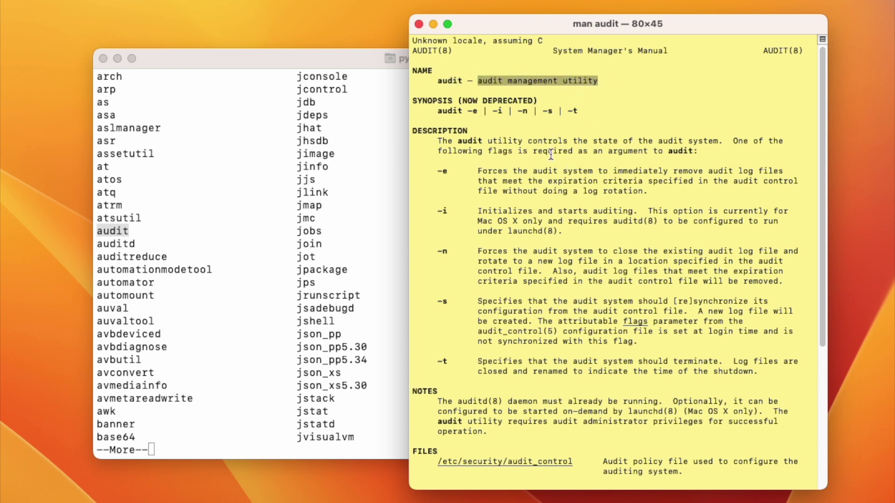
scroll(552, 155, down, 1)
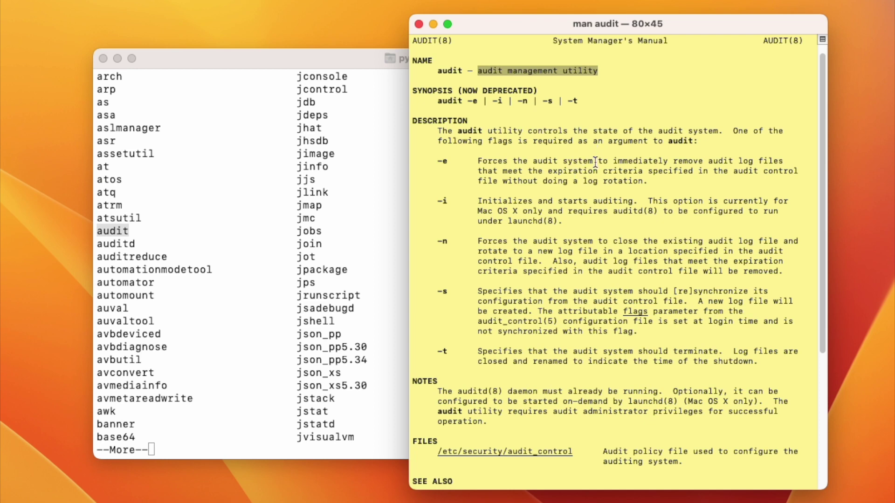
scroll(561, 381, down, 2)
scroll(594, 294, down, 1)
scroll(592, 290, down, 1)
scroll(589, 294, down, 2)
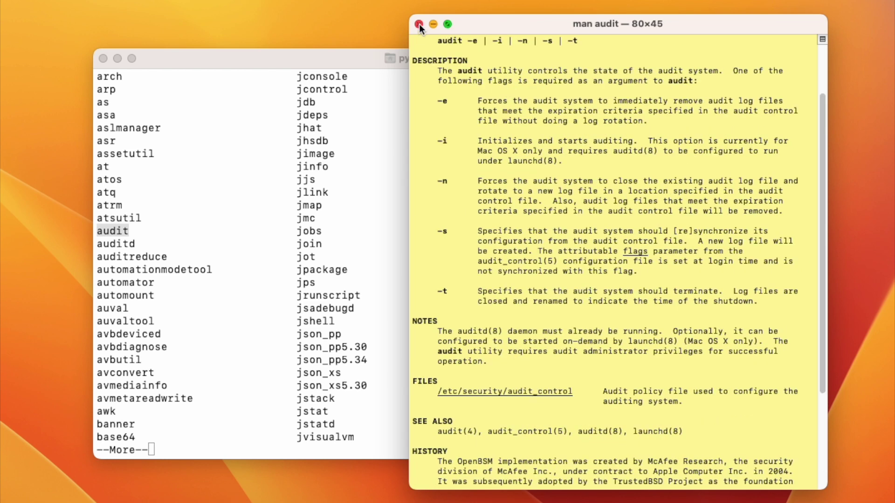
click(419, 24)
right_click(314, 270)
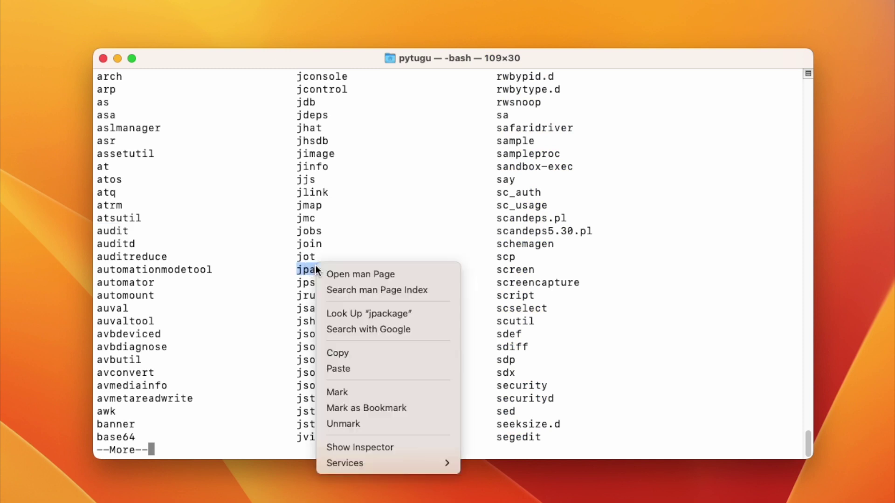
click(321, 273)
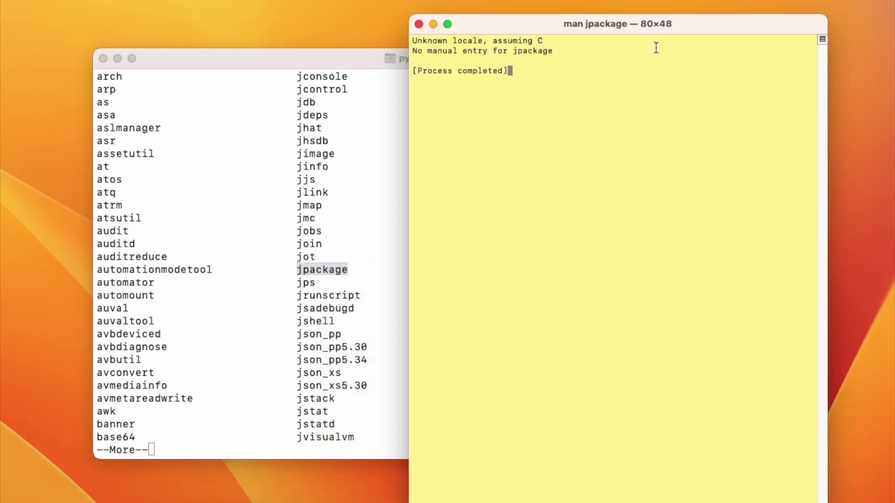
click(419, 25)
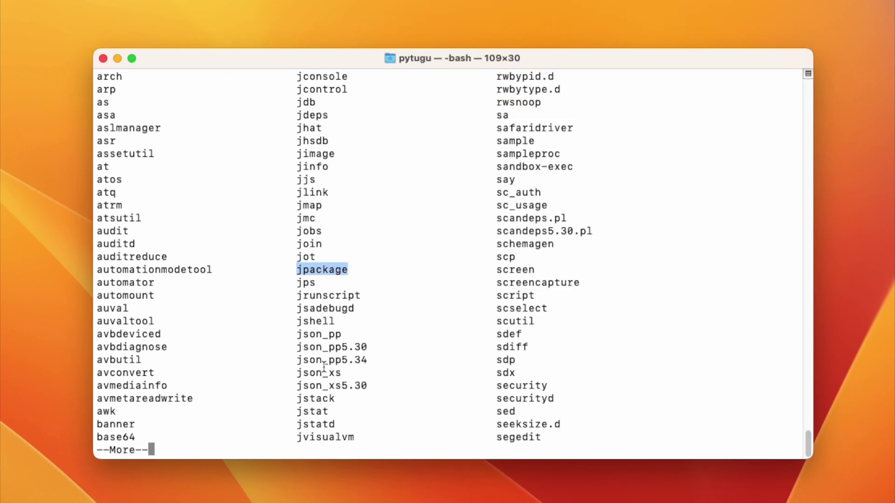
right_click(321, 408)
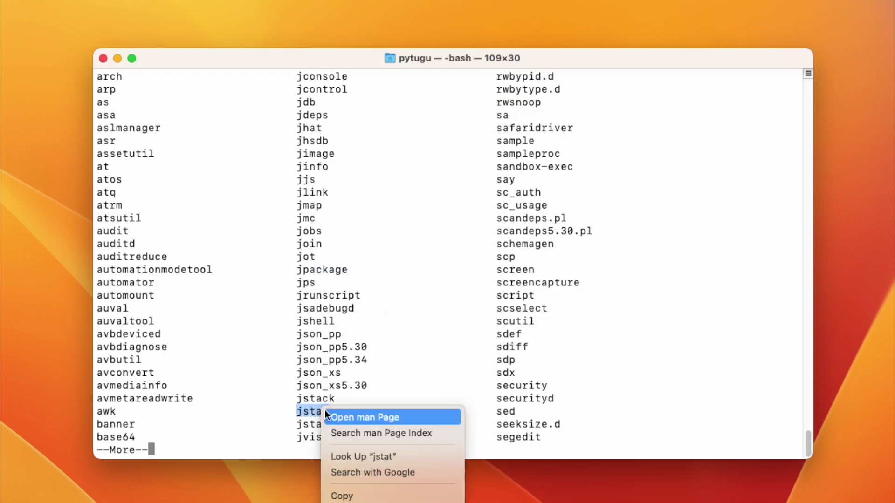
click(337, 417)
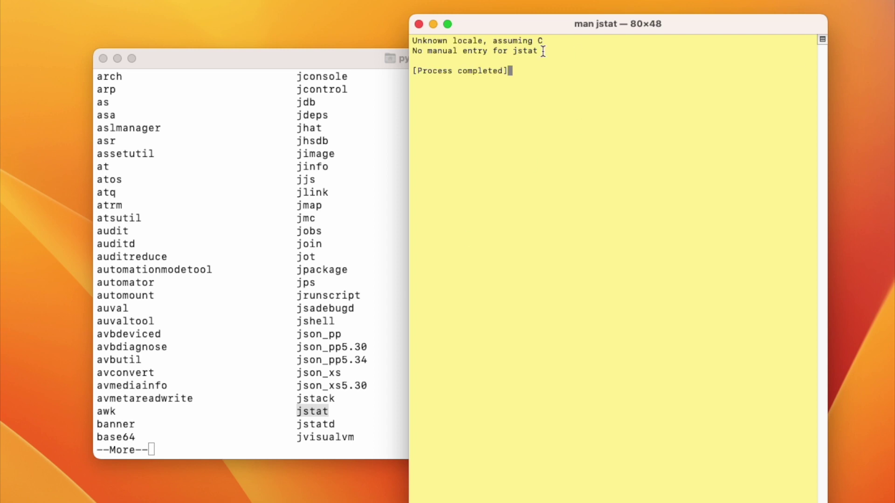
click(419, 24)
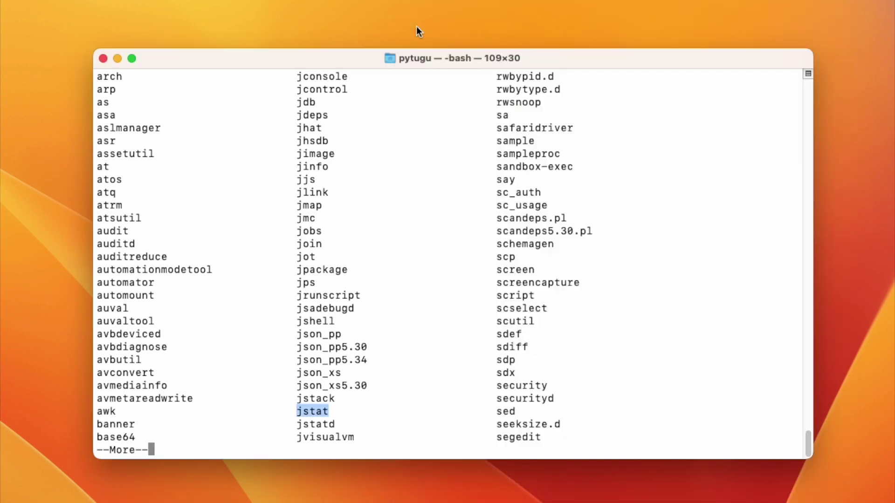
right_click(521, 145)
Open the manual page for sample from its context actions.
click(529, 153)
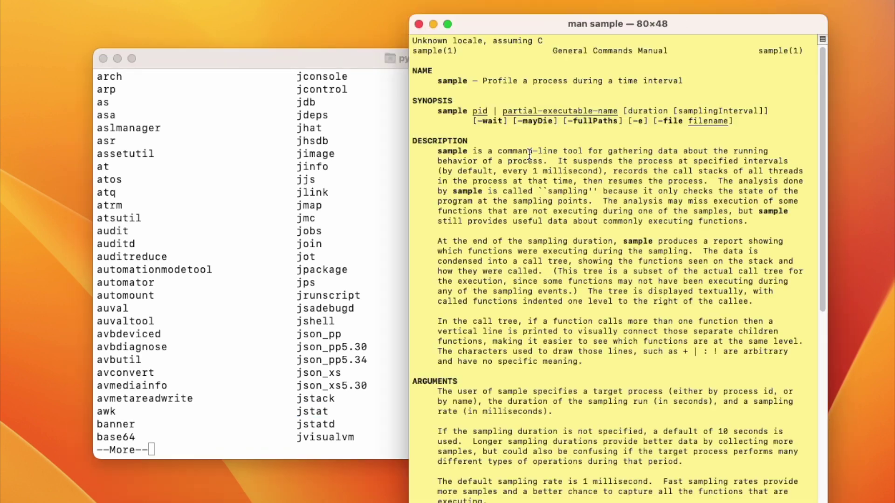
scroll(531, 160, down, 1)
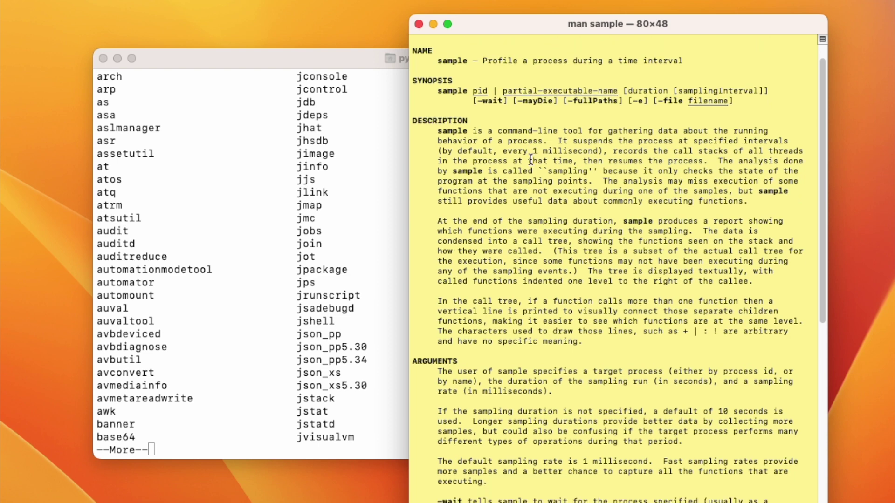
scroll(539, 156, down, 1)
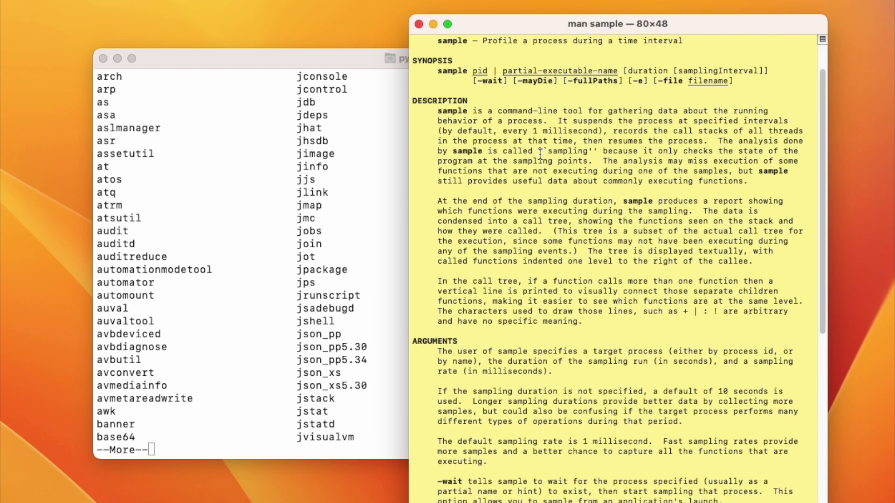
scroll(540, 155, down, 5)
drag(586, 23, 604, 11)
scroll(626, 163, up, 5)
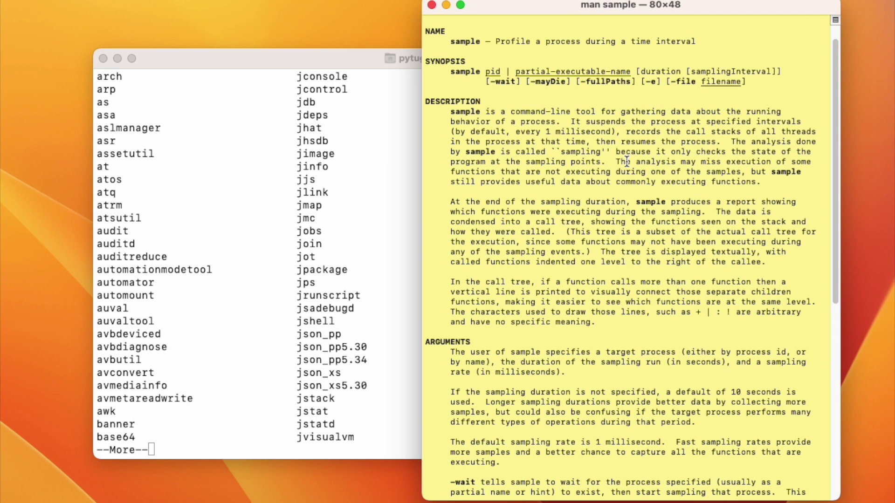
scroll(627, 162, up, 2)
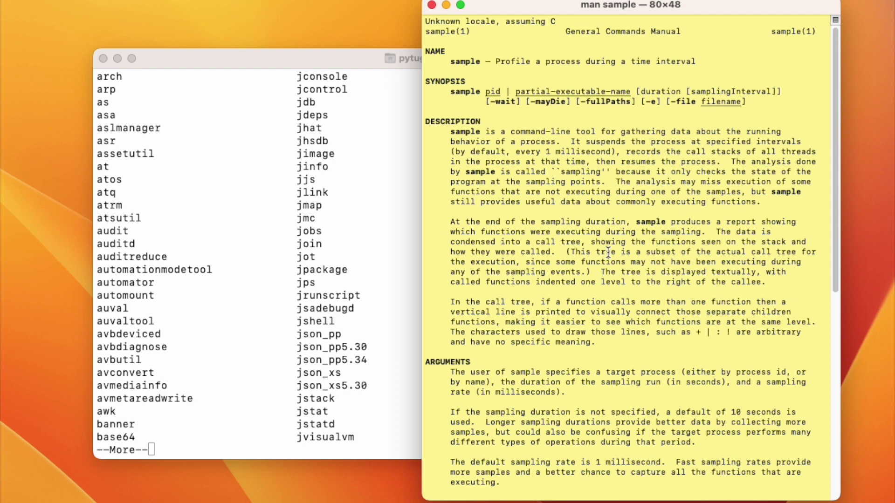
scroll(609, 253, down, 1)
scroll(608, 252, down, 5)
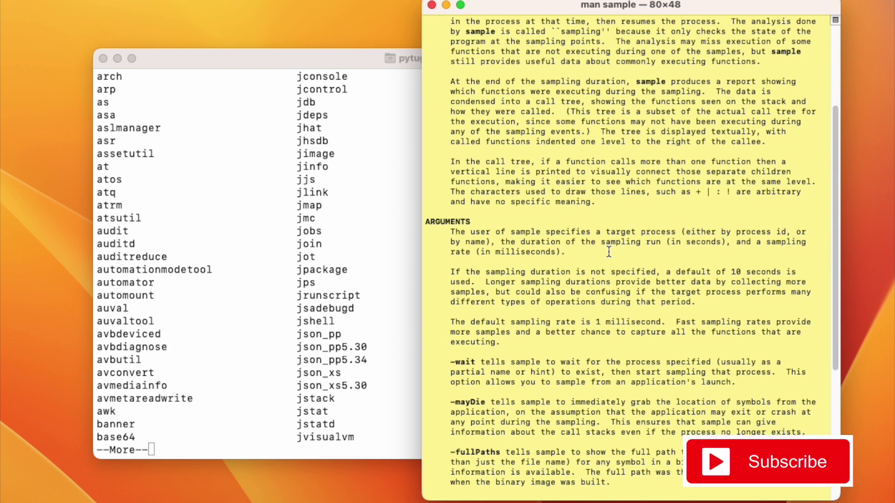